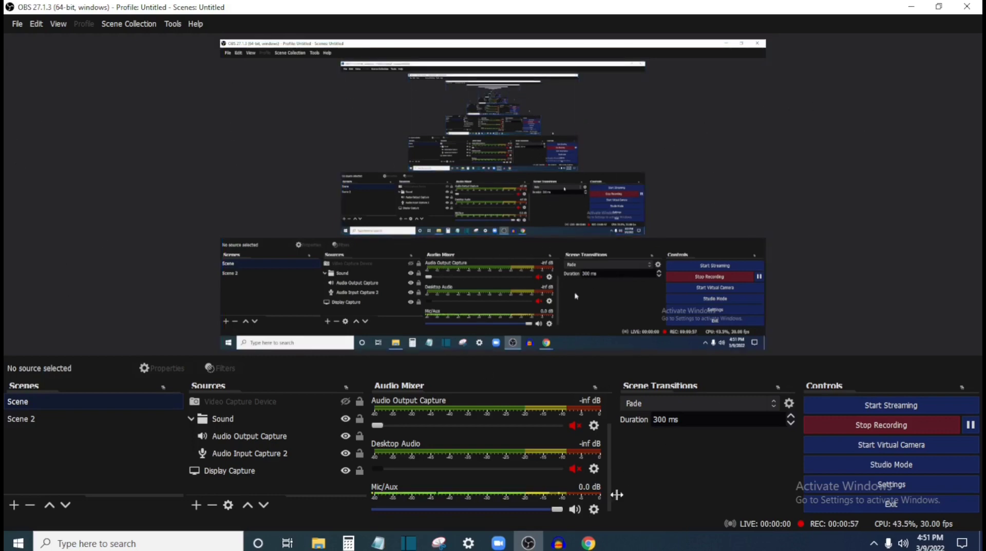
Step: Switch to Chrome and search Google for "OBS studio download"
{"action": "mouse_move", "coordinate": [588, 543]}
{"action": "left_click", "coordinate": [676, 482]}
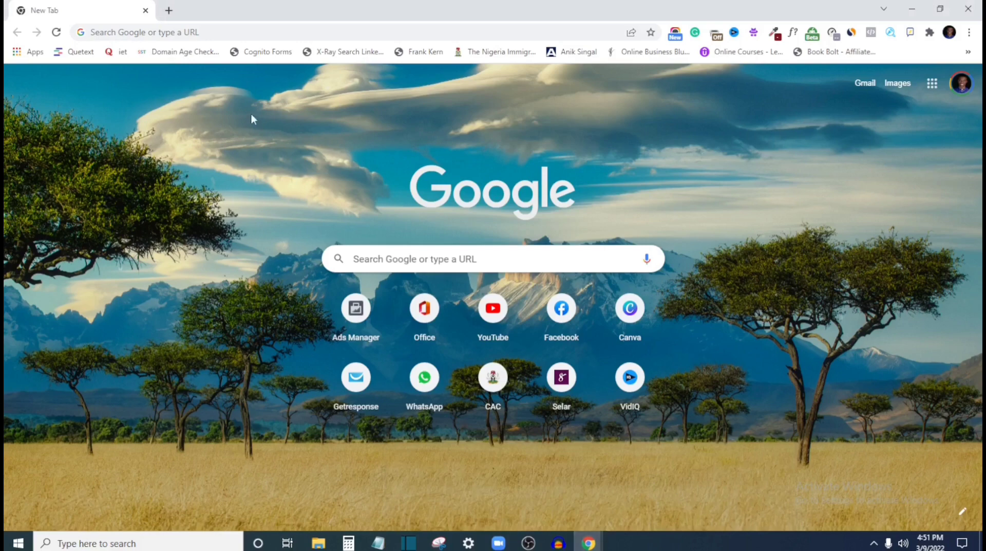
{"action": "left_click", "coordinate": [217, 35]}
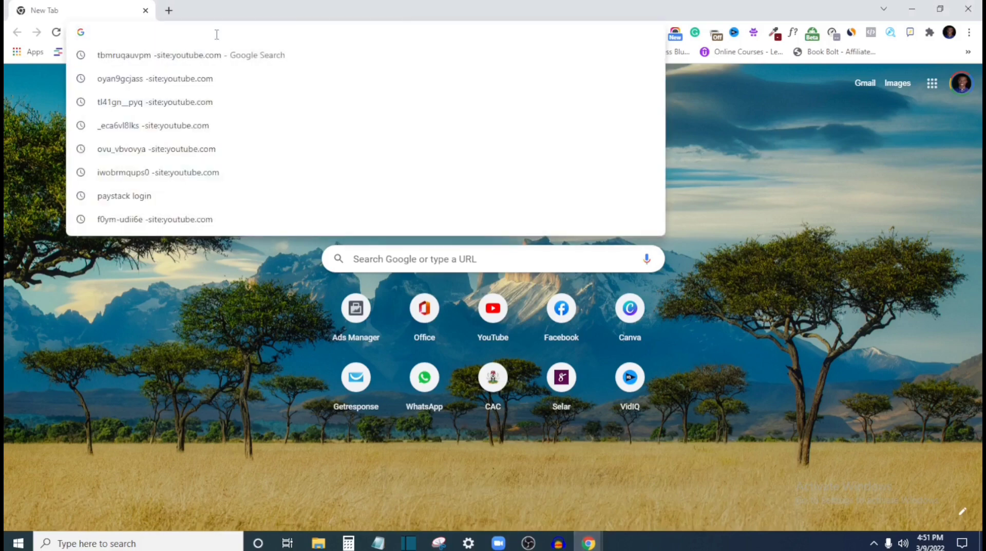
{"action": "type", "text": "OBS"}
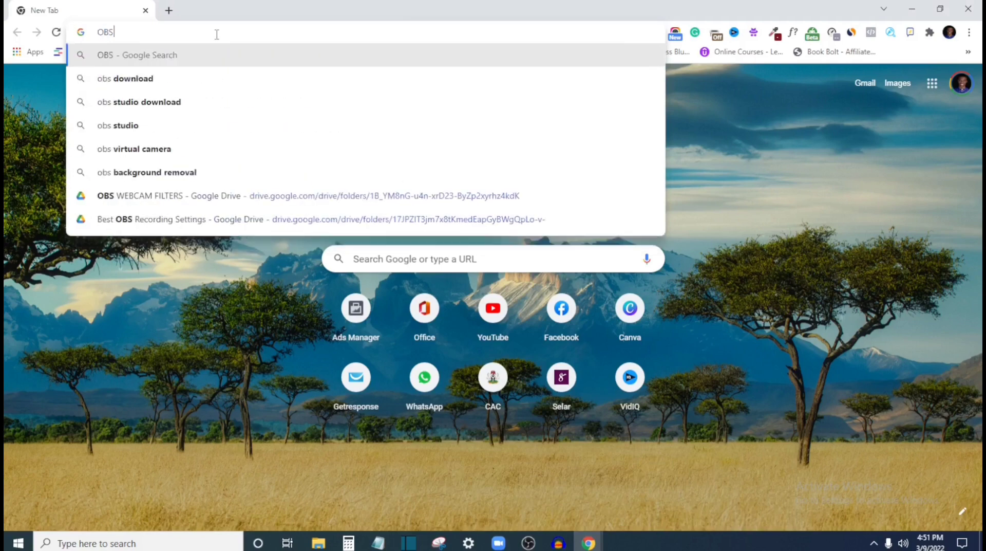
{"action": "type", "text": " studio"}
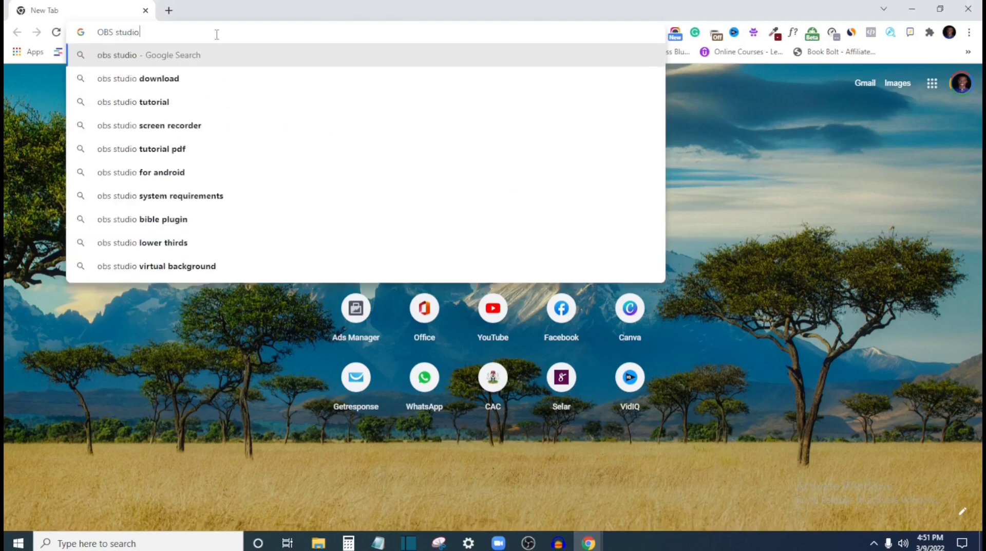
{"action": "type", "text": " download"}
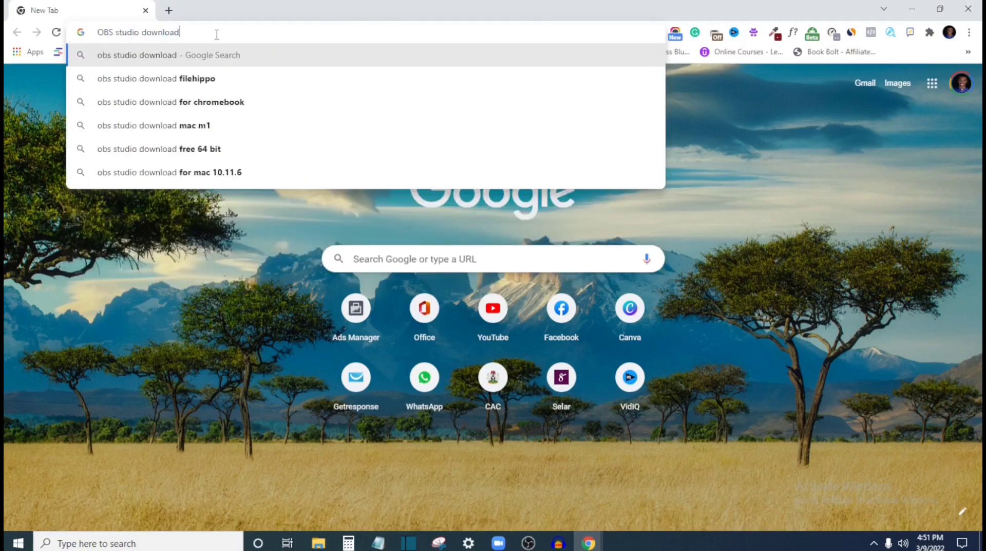
{"action": "key", "text": "Return"}
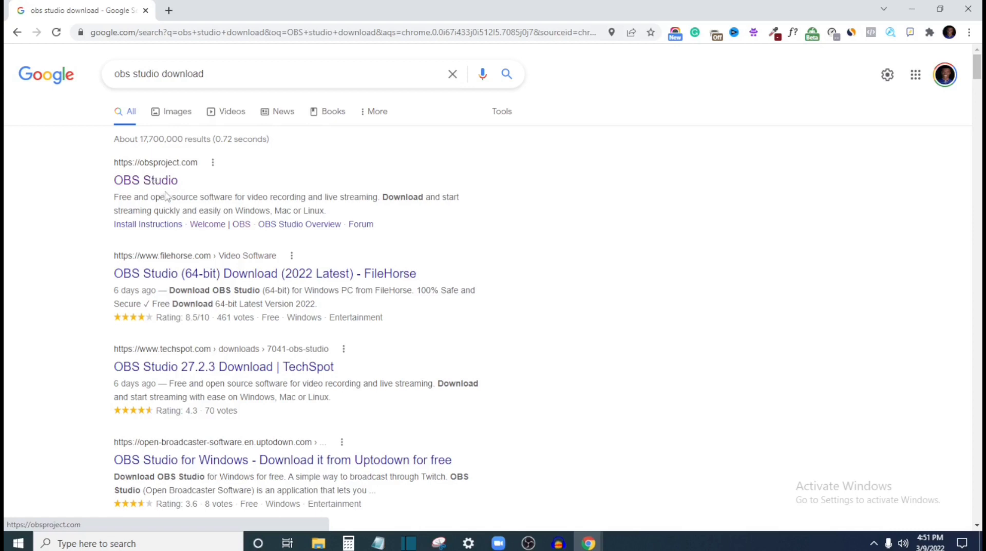
Step: Open the official OBS Studio website from the search results and review the download options for each operating system
{"action": "left_click", "coordinate": [136, 182]}
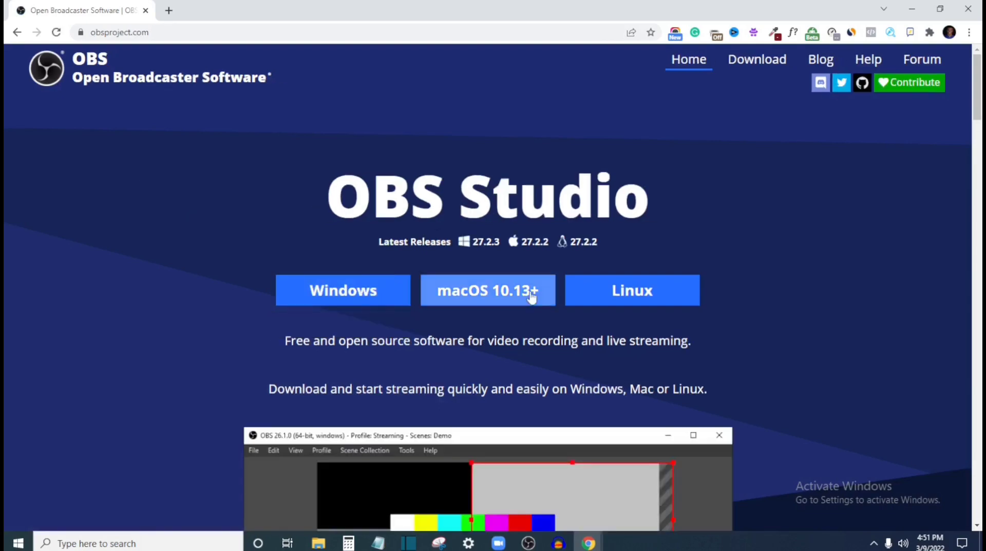
{"action": "scroll", "coordinate": [642, 315], "scroll_direction": "down", "scroll_amount": 1}
{"action": "scroll", "coordinate": [640, 315], "scroll_direction": "down", "scroll_amount": 2}
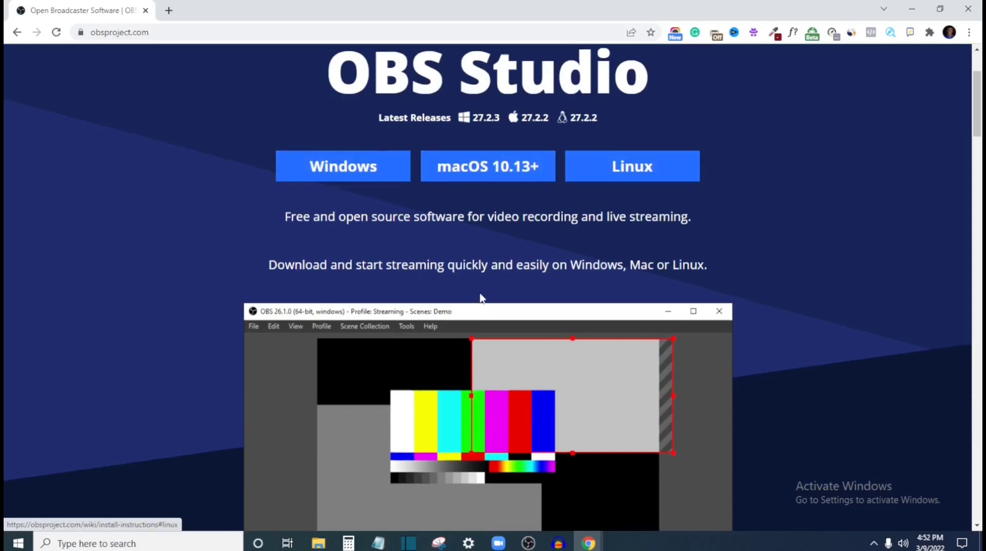
{"action": "scroll", "coordinate": [480, 298], "scroll_direction": "down", "scroll_amount": 5}
{"action": "scroll", "coordinate": [484, 375], "scroll_direction": "up", "scroll_amount": 6}
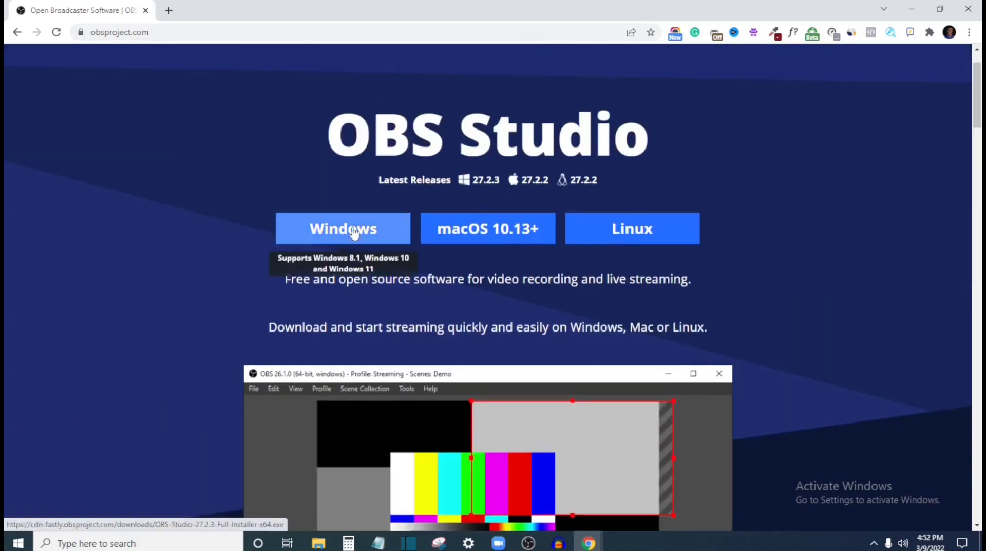
Step: Start downloading the Windows installer of OBS Studio, and cancel that download while it is running
{"action": "left_click", "coordinate": [352, 229]}
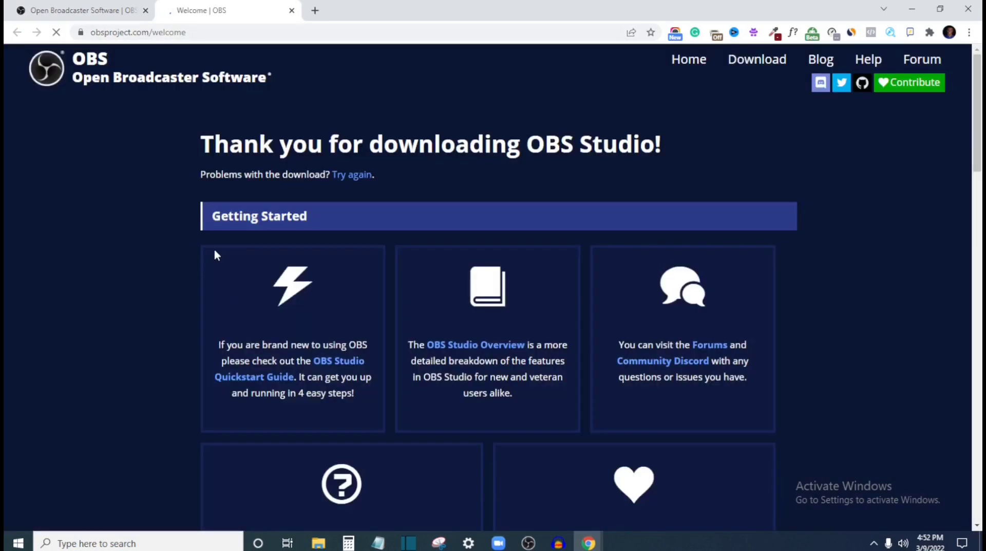
{"action": "scroll", "coordinate": [532, 254], "scroll_direction": "down", "scroll_amount": 3}
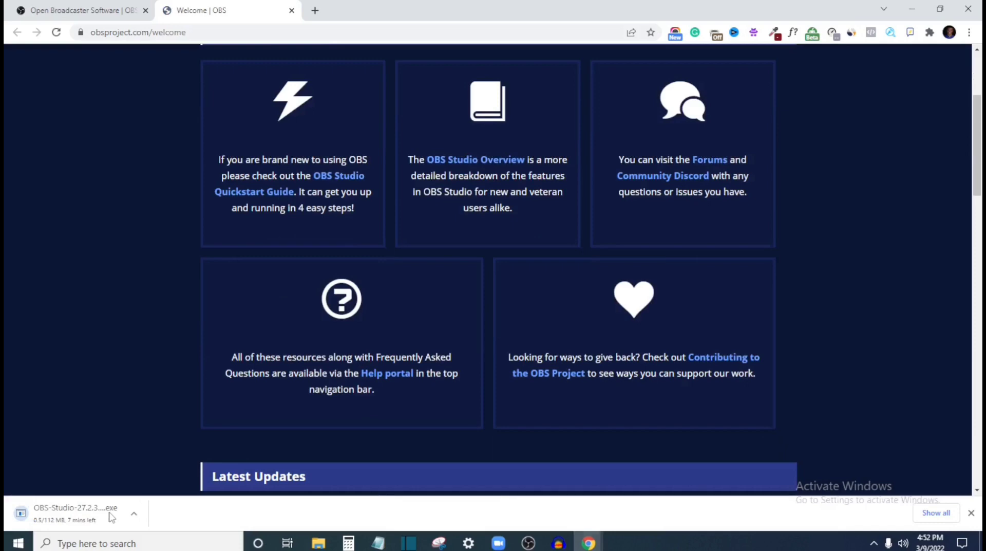
{"action": "left_click", "coordinate": [133, 513]}
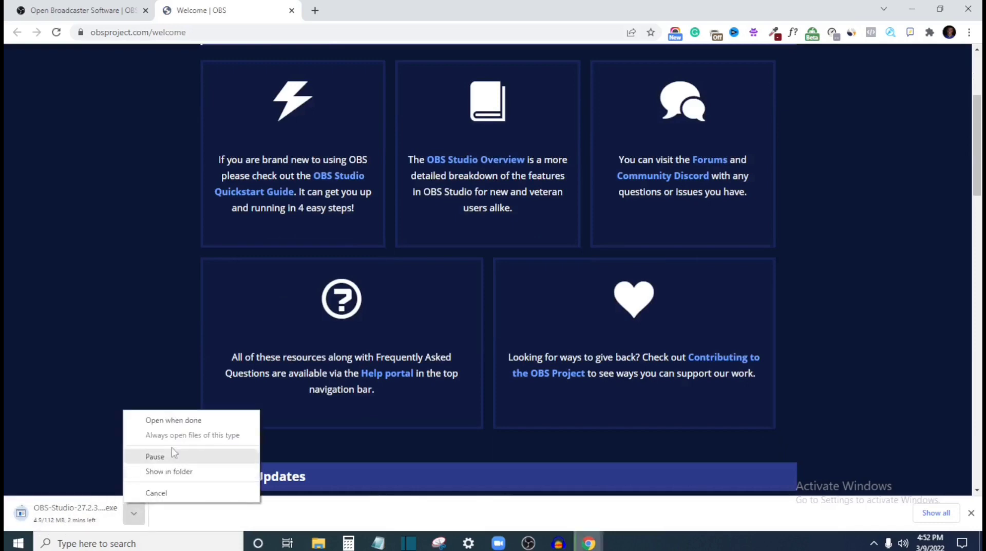
{"action": "left_click", "coordinate": [183, 492]}
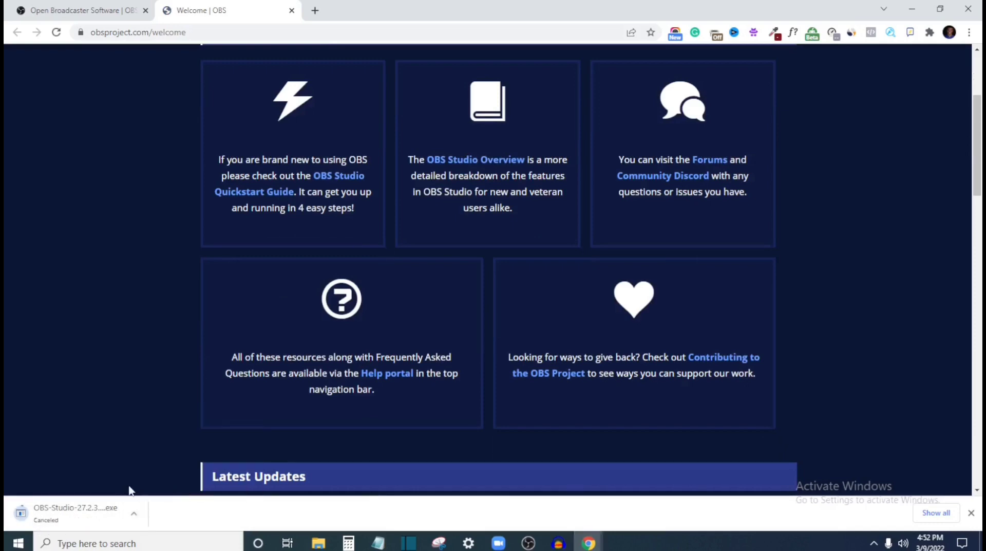
{"action": "scroll", "coordinate": [452, 308], "scroll_direction": "down", "scroll_amount": 6}
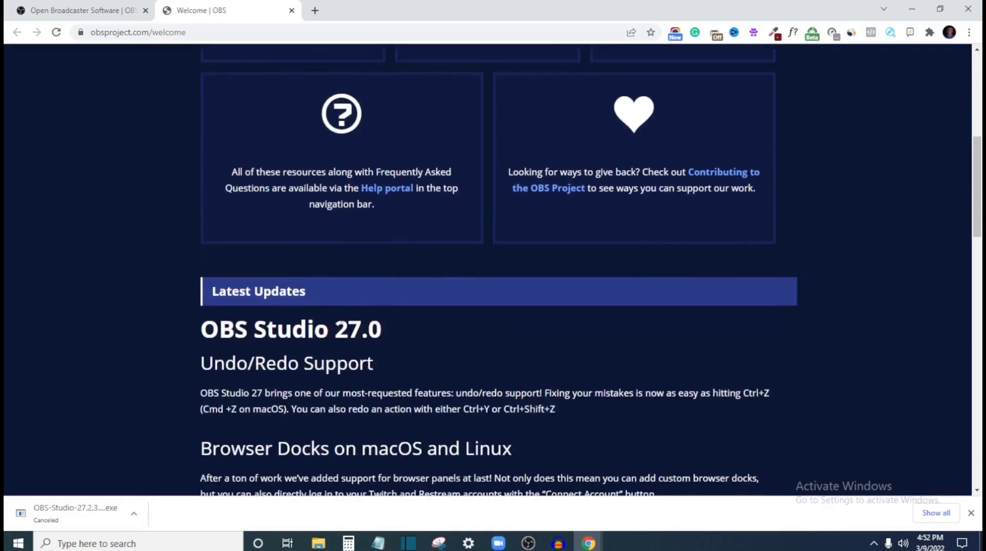
{"action": "scroll", "coordinate": [353, 325], "scroll_direction": "up", "scroll_amount": 9}
{"action": "scroll", "coordinate": [363, 298], "scroll_direction": "up", "scroll_amount": 2}
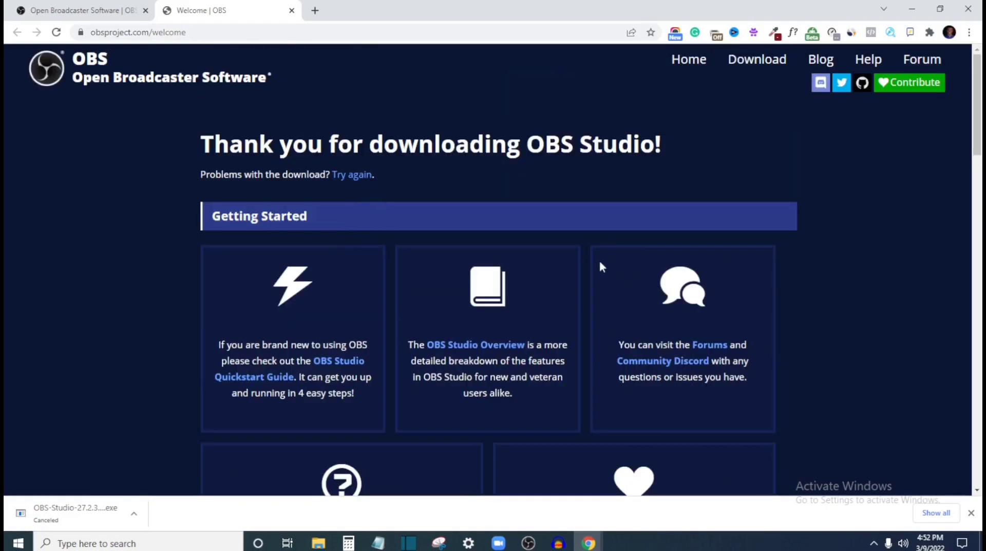
Step: Switch to OBS Studio and add a new scene to the scene list
{"action": "left_click", "coordinate": [530, 542]}
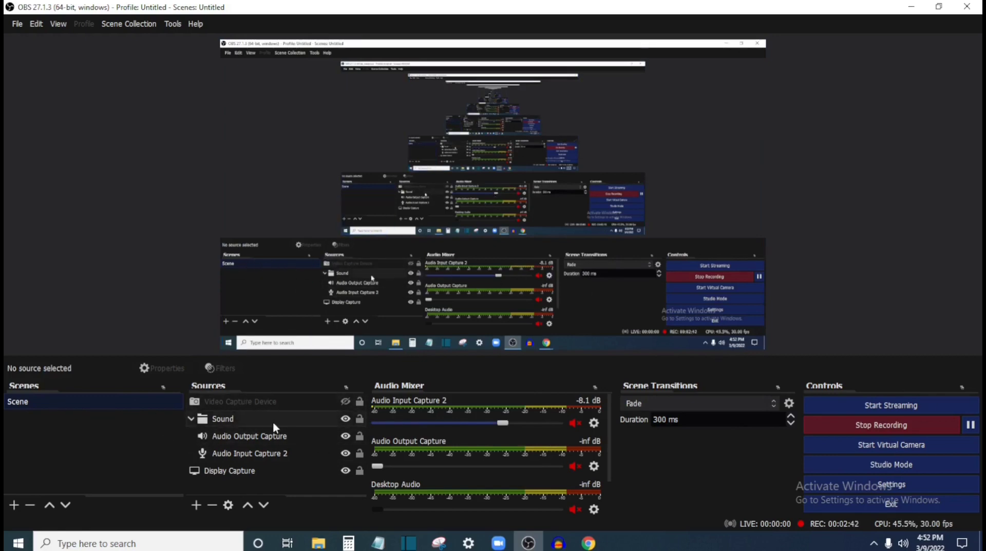
{"action": "right_click", "coordinate": [36, 440]}
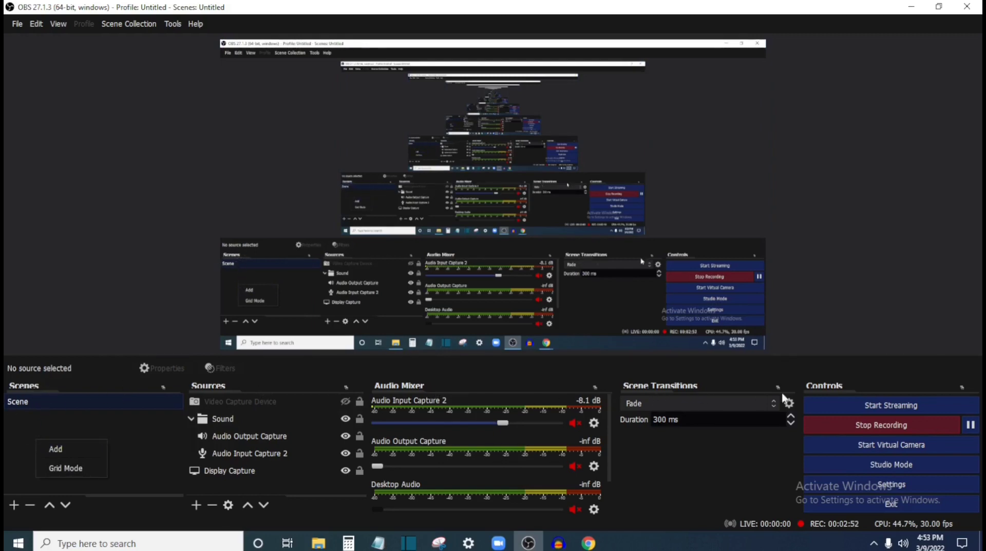
{"action": "left_click", "coordinate": [73, 452]}
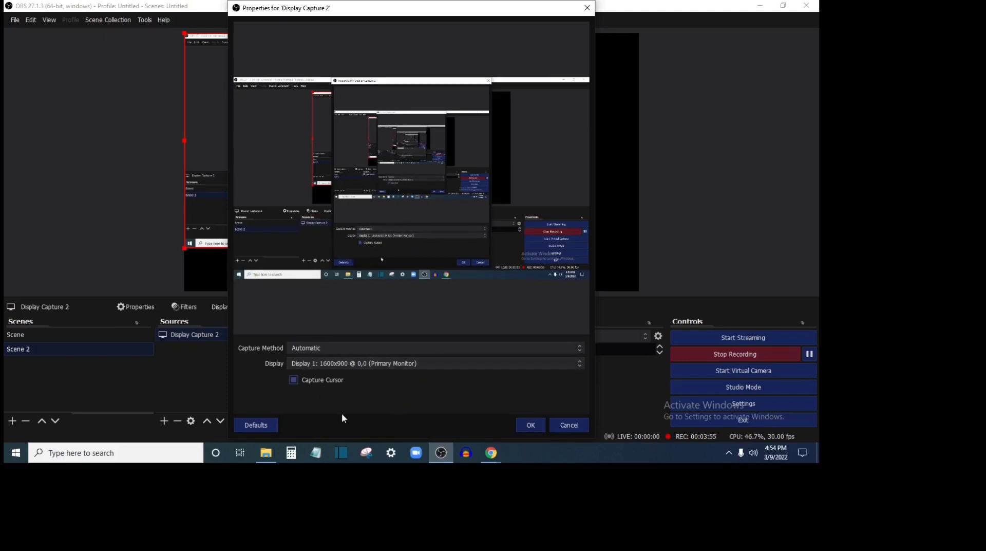
Step: Accept the new display capture of the primary monitor and enlarge it to fill the preview canvas
{"action": "left_click", "coordinate": [534, 419]}
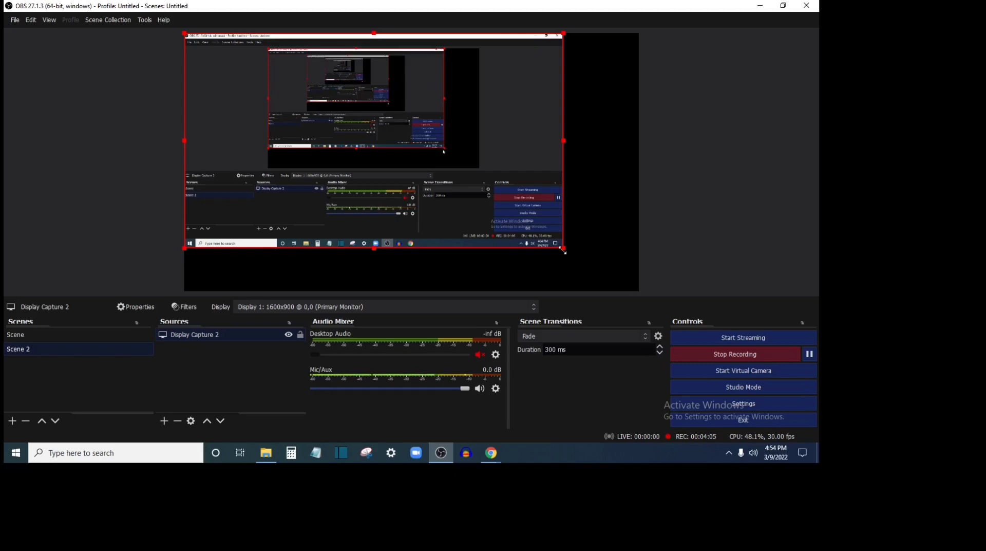
{"action": "left_click_drag", "start_coordinate": [564, 248], "coordinate": [598, 272]}
{"action": "left_click_drag", "start_coordinate": [664, 303], "coordinate": [709, 323]}
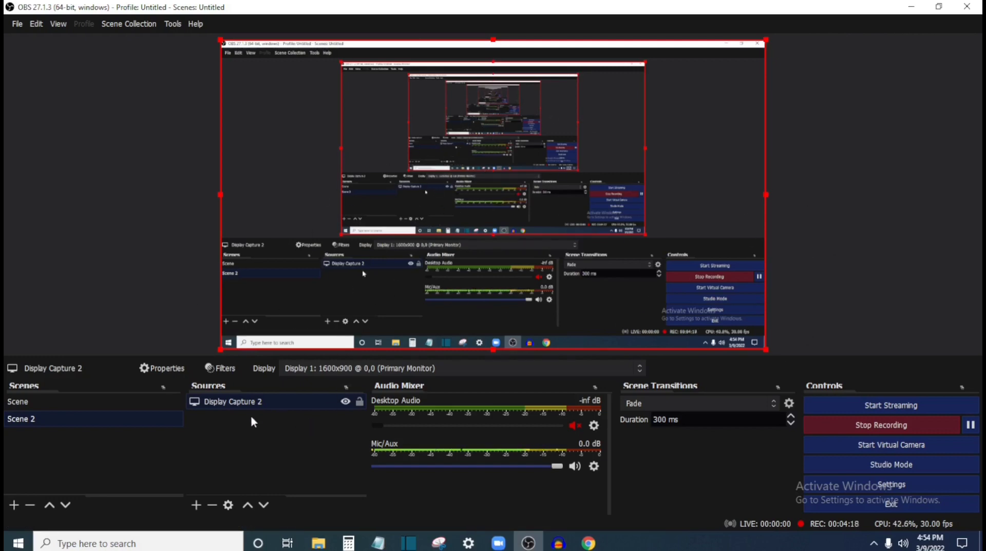
Step: Add a new Audio Input Capture source to the scene, keeping the default device
{"action": "right_click", "coordinate": [238, 429]}
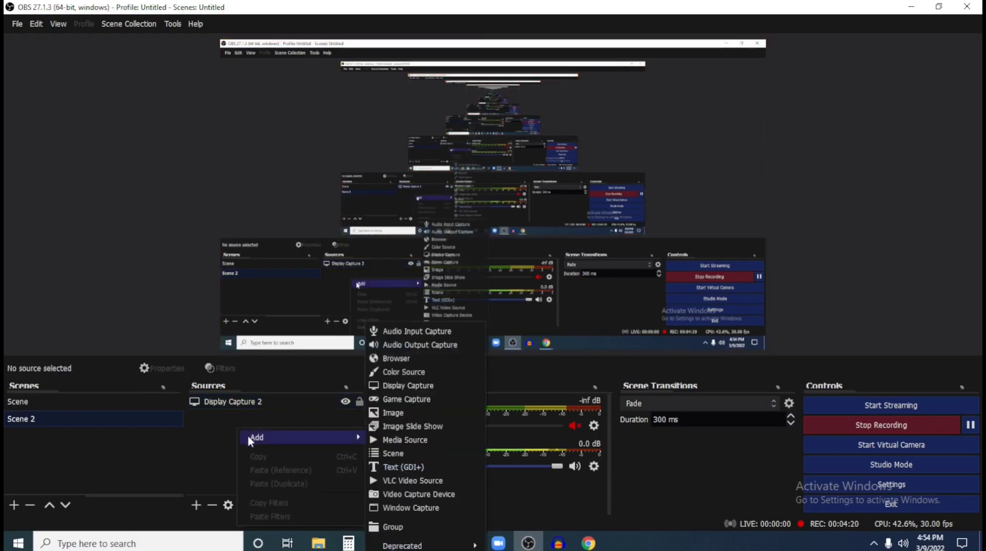
{"action": "mouse_move", "coordinate": [258, 438]}
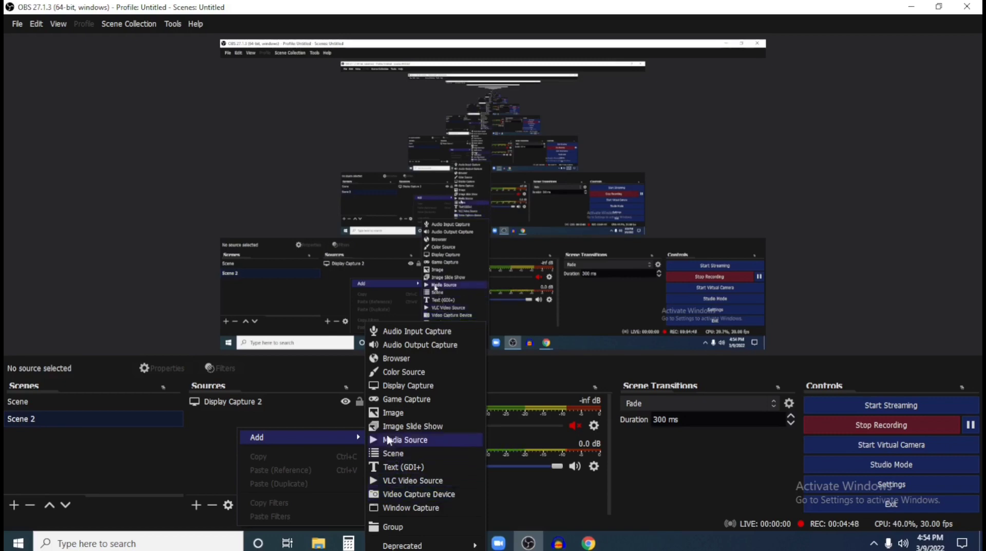
{"action": "left_click", "coordinate": [415, 333]}
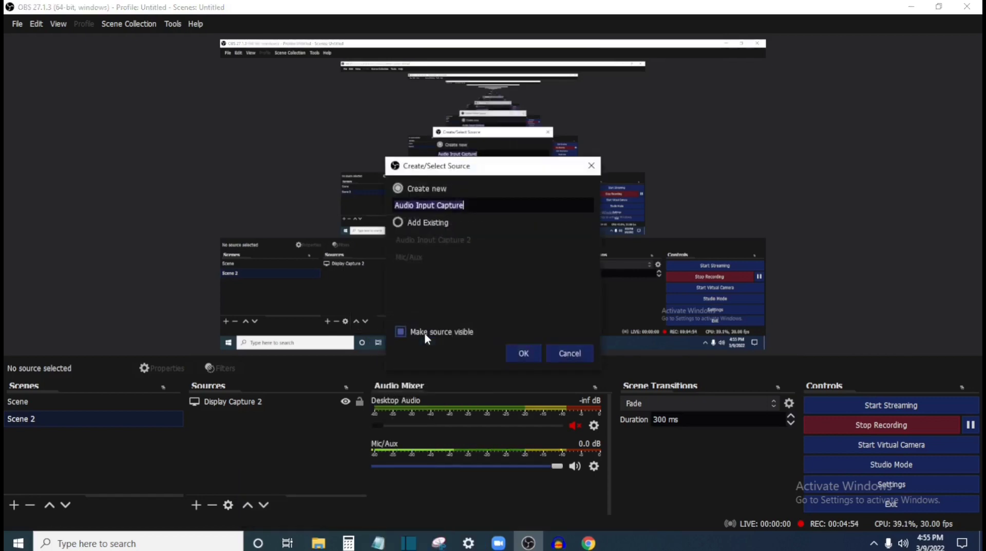
{"action": "left_click", "coordinate": [521, 352]}
{"action": "left_click", "coordinate": [636, 510]}
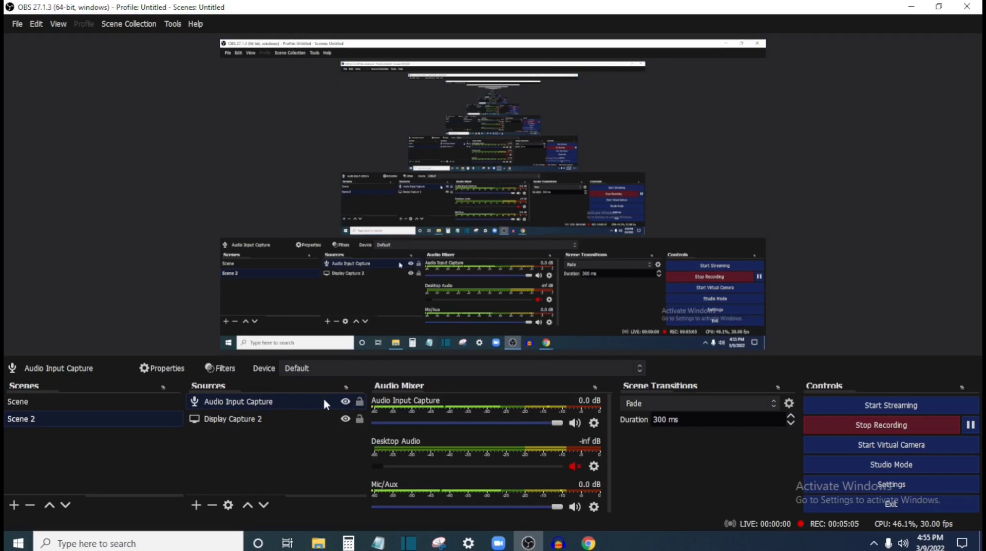
Step: Add a new Audio Output Capture source to the scene, keeping the default device
{"action": "right_click", "coordinate": [286, 440]}
{"action": "mouse_move", "coordinate": [308, 444]}
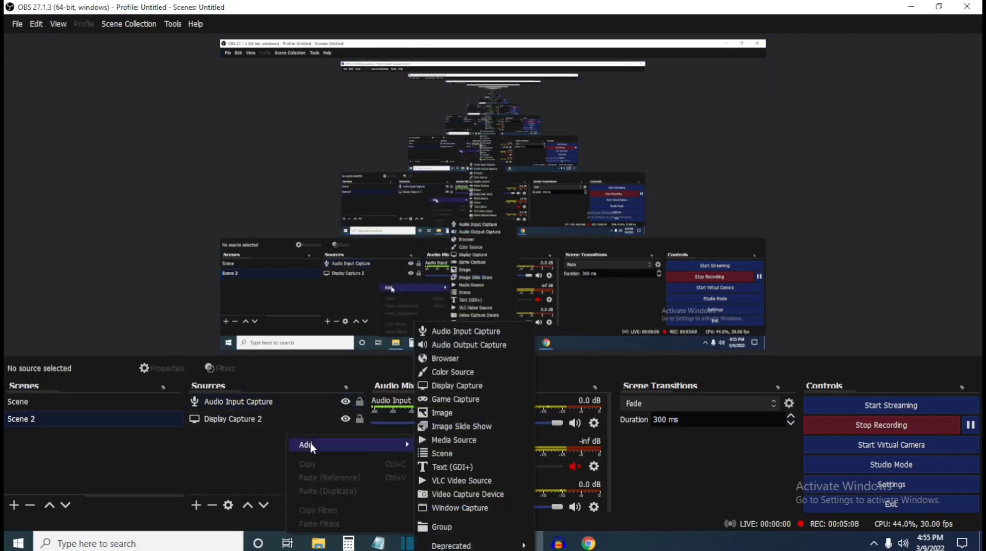
{"action": "left_click", "coordinate": [471, 345]}
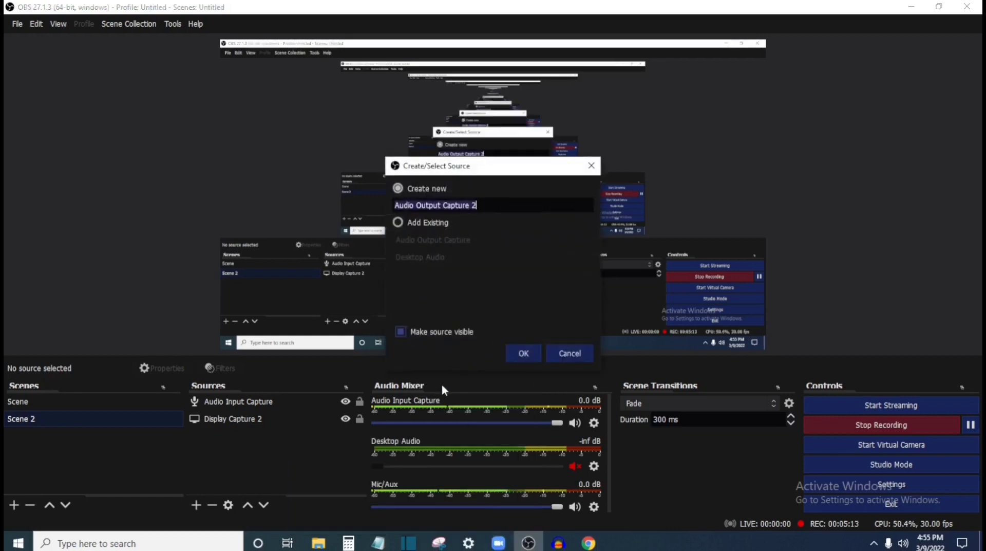
{"action": "left_click", "coordinate": [522, 353]}
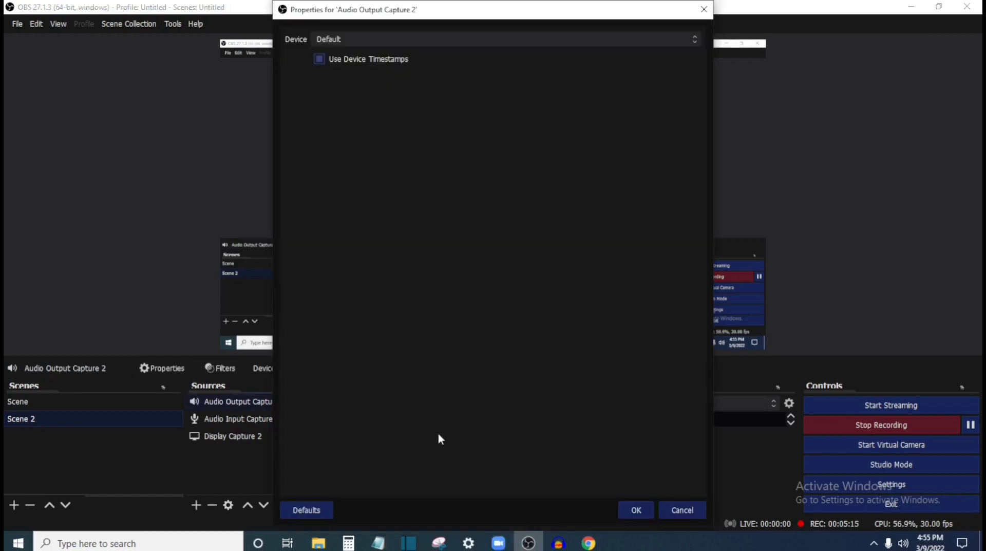
{"action": "left_click", "coordinate": [637, 508]}
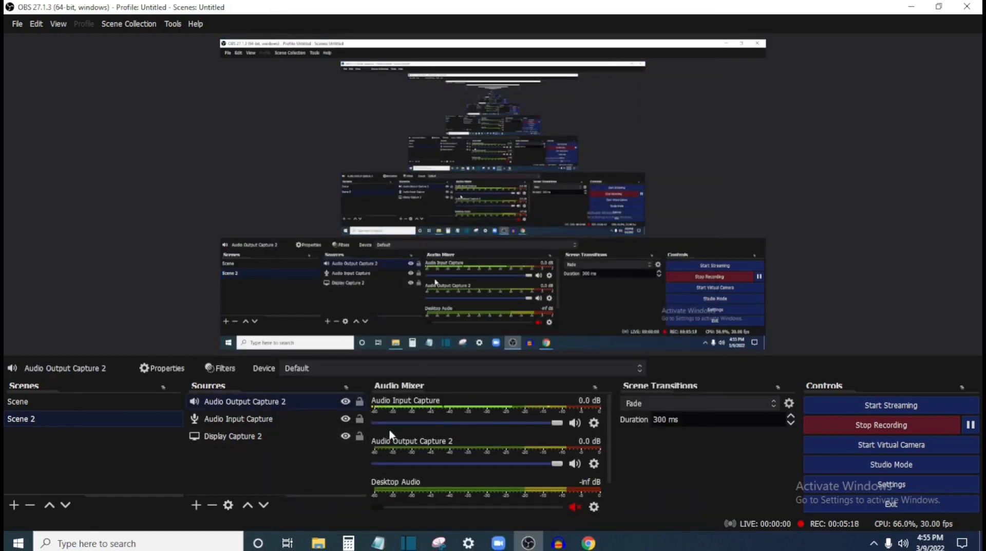
{"action": "scroll", "coordinate": [501, 440], "scroll_direction": "down", "scroll_amount": 2}
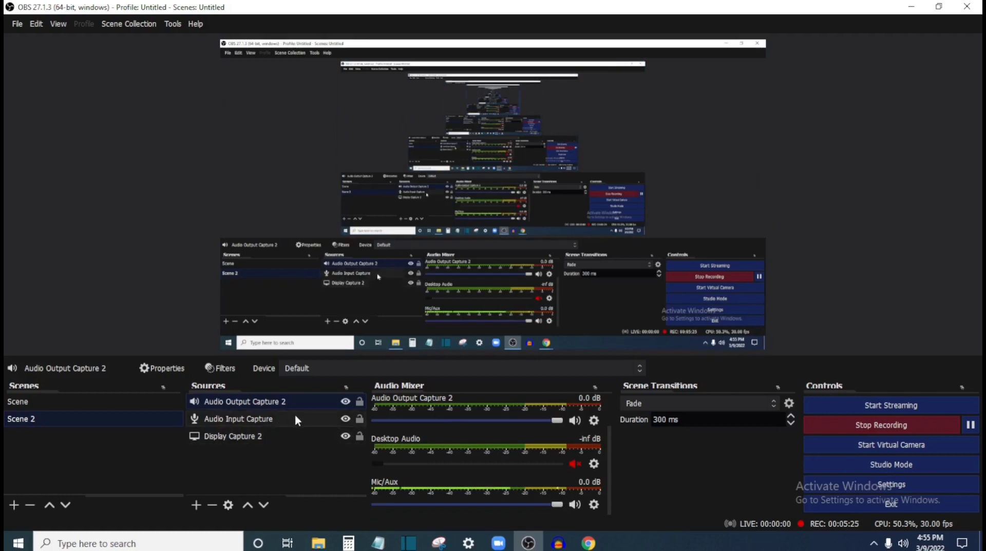
Step: Examine the devices available in the Audio Input Capture source's properties and close them without changing anything
{"action": "left_click", "coordinate": [243, 419]}
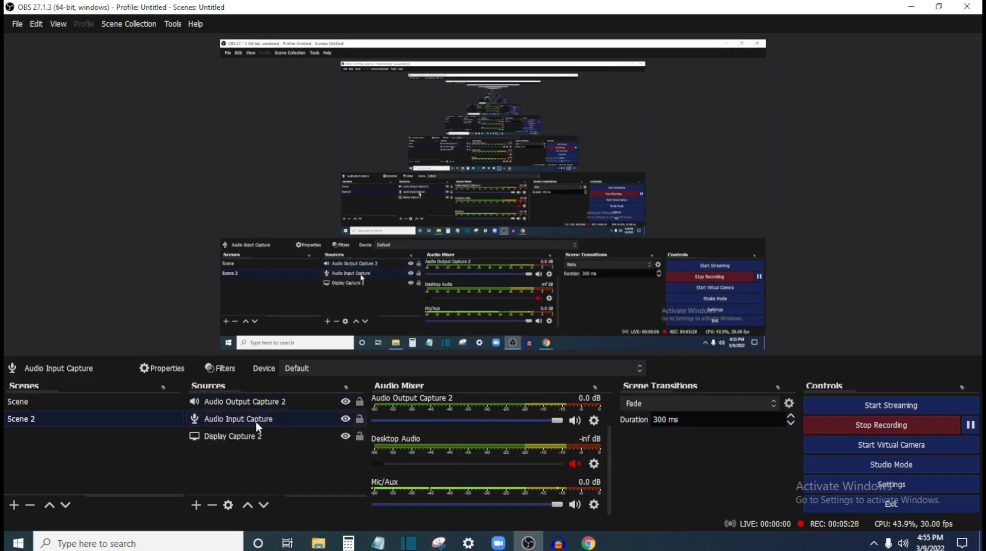
{"action": "right_click", "coordinate": [256, 421]}
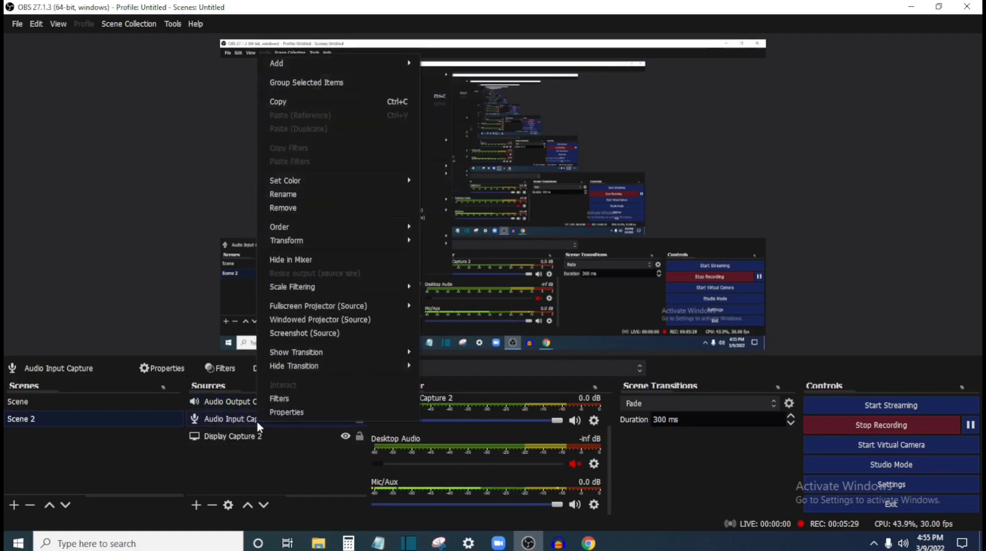
{"action": "left_click", "coordinate": [288, 412]}
{"action": "left_click", "coordinate": [414, 41]}
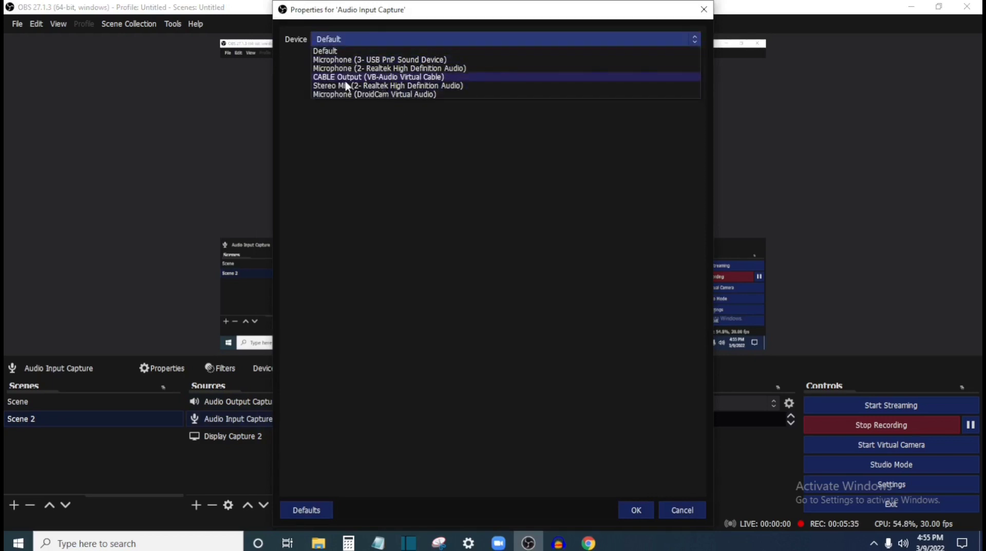
{"action": "left_click", "coordinate": [686, 508]}
{"action": "left_click", "coordinate": [685, 509]}
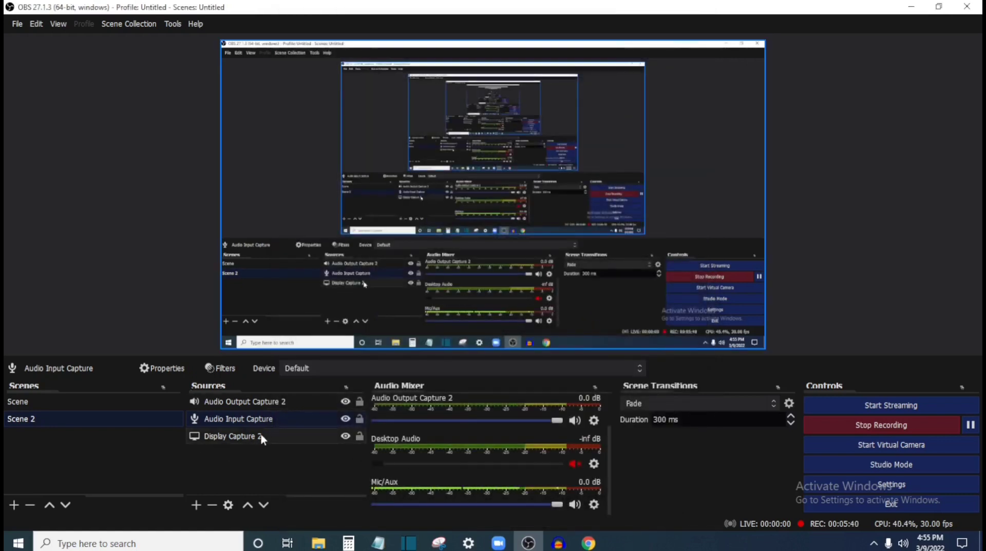